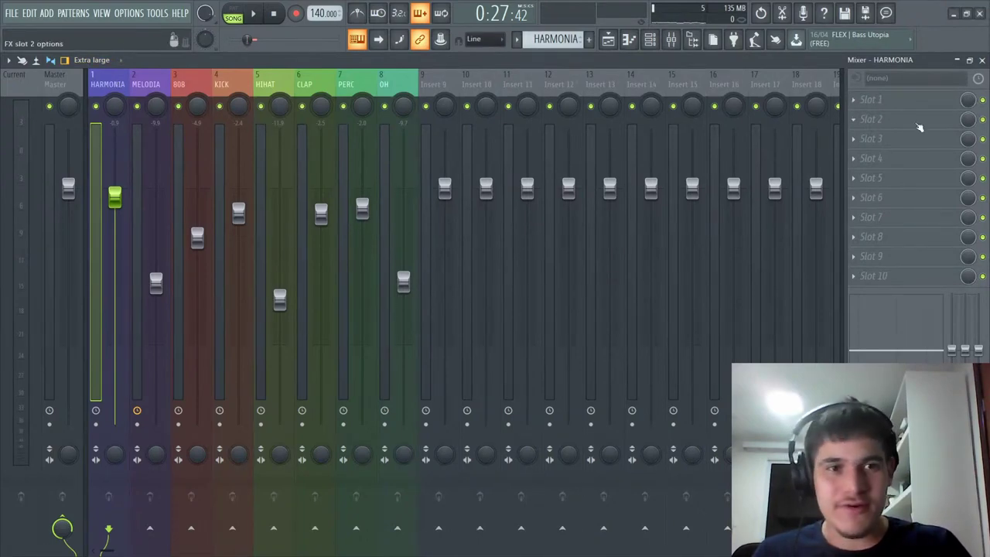
Add Fruity Parametric EQ 2 to the HARMONIA track's first effect slot, maximize it and load the "20Hz + 18kHz cut" preset.
{"action": "left_click", "coordinate": [875, 103]}
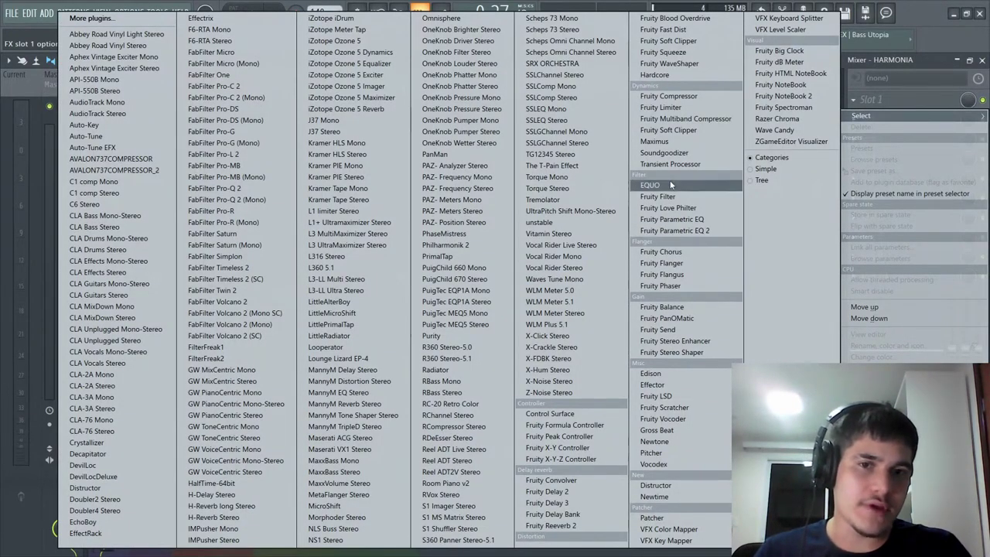
{"action": "left_click", "coordinate": [696, 231]}
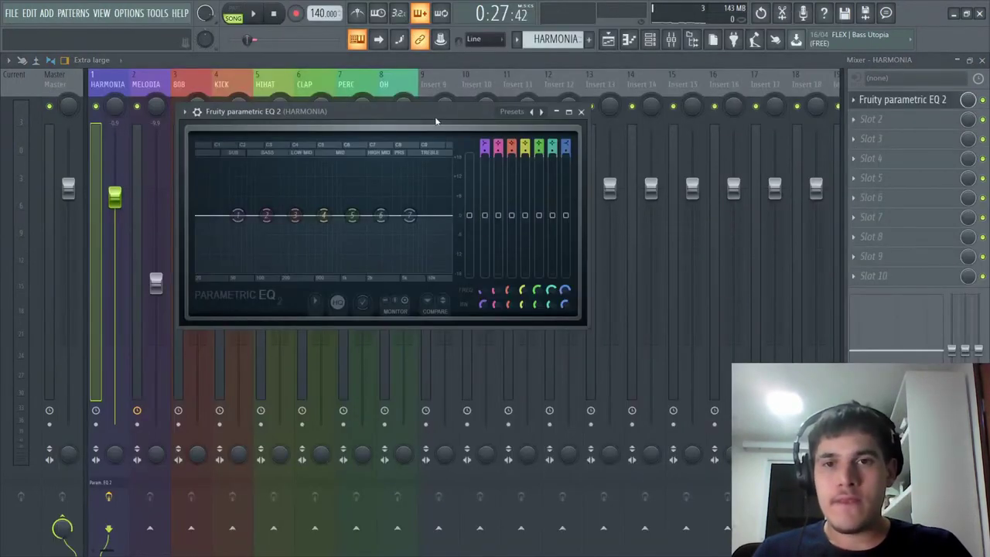
{"action": "left_click_drag", "start_coordinate": [435, 121], "coordinate": [590, 177]}
{"action": "left_click", "coordinate": [738, 173]}
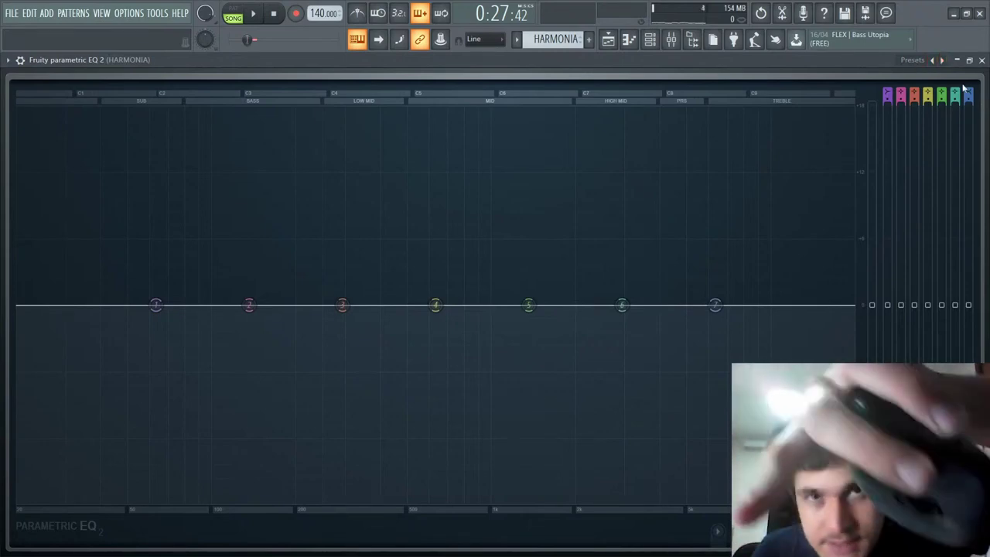
{"action": "right_click", "coordinate": [942, 62]}
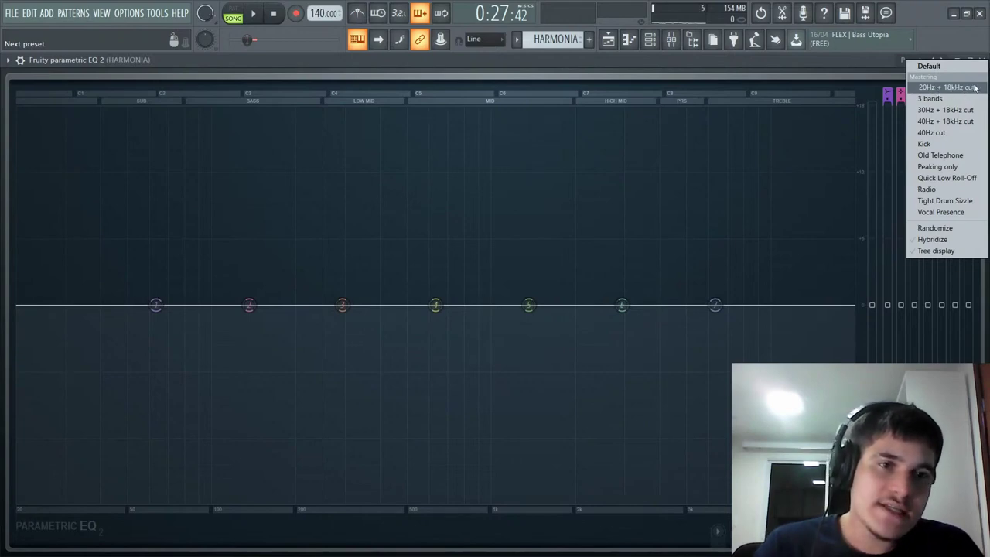
{"action": "left_click", "coordinate": [970, 88]}
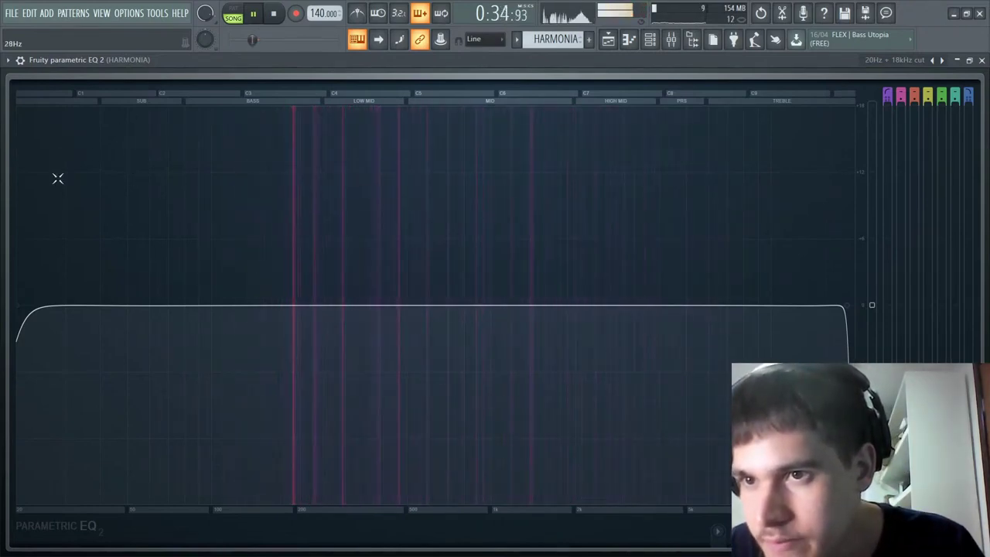
Raise the band 1 high-pass cutoff on HARMONIA to about 90 Hz during playback, then stop and return to the mixer.
{"action": "left_click_drag", "start_coordinate": [24, 305], "coordinate": [199, 305]}
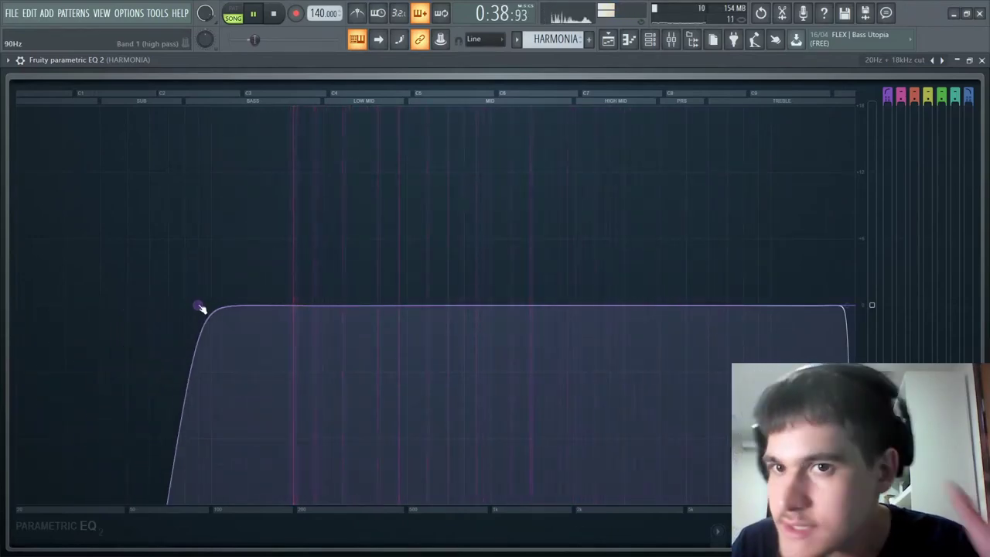
{"action": "key", "text": "space"}
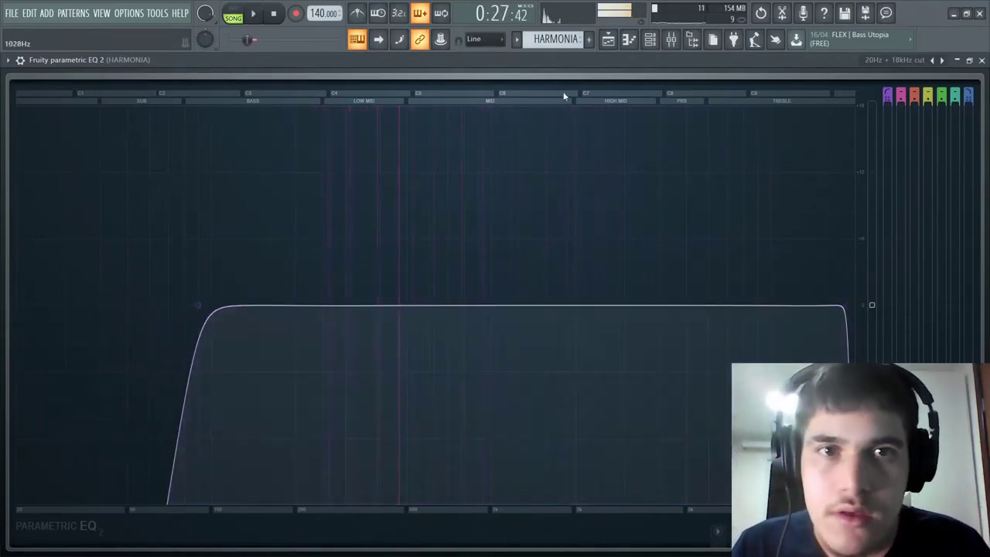
{"action": "left_click", "coordinate": [671, 39]}
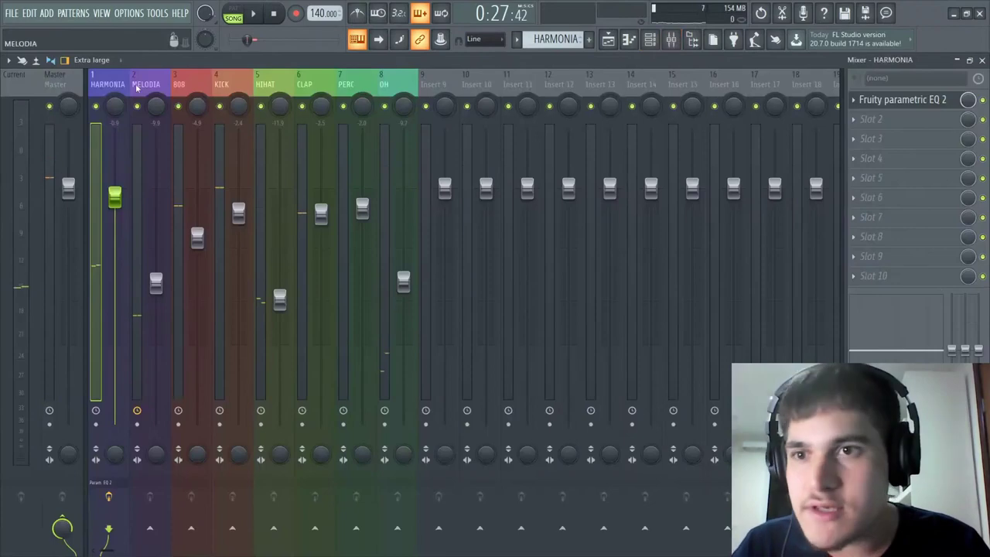
Reopen HARMONIA's equalizer and sweep the band 1 high-pass cutoff from about 23 Hz up to 187 Hz while playing the song.
{"action": "left_click", "coordinate": [940, 101]}
{"action": "left_click_drag", "start_coordinate": [224, 308], "coordinate": [29, 304]}
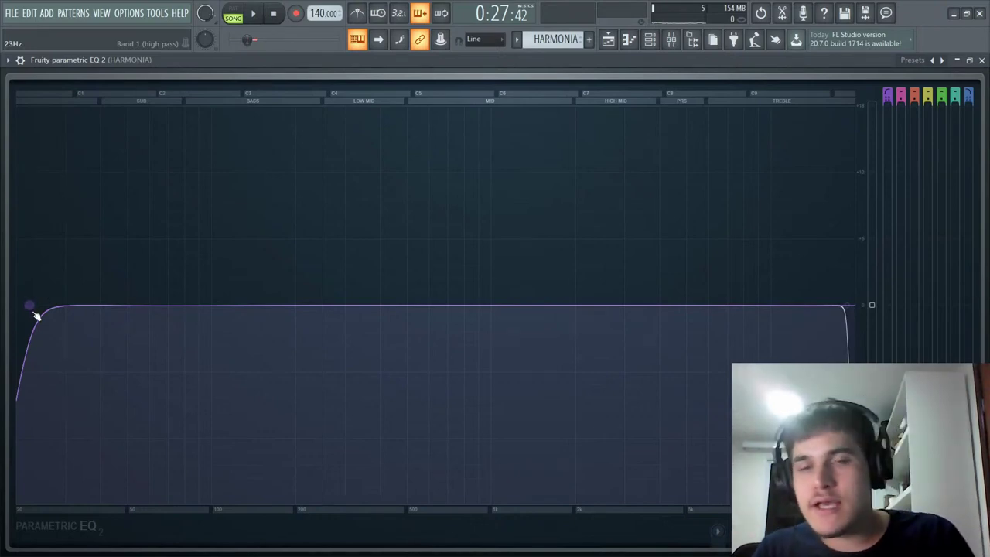
{"action": "key", "text": "space"}
{"action": "left_click_drag", "start_coordinate": [29, 305], "coordinate": [288, 306]}
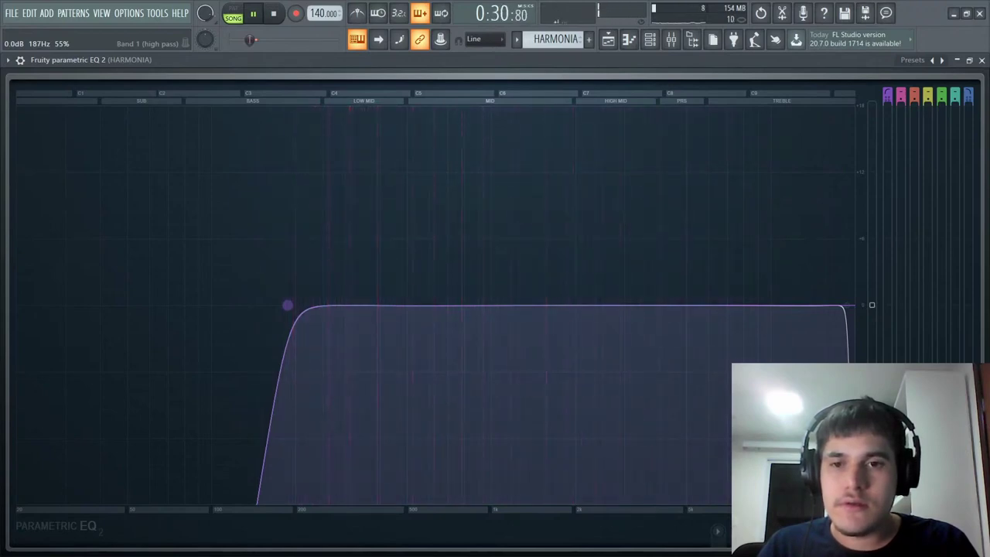
{"action": "left_click_drag", "start_coordinate": [288, 305], "coordinate": [287, 306]}
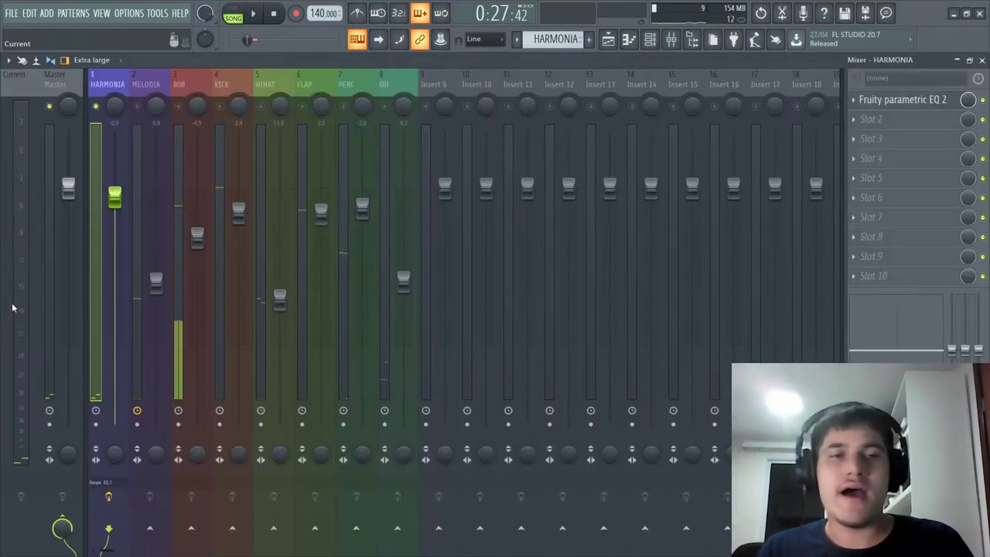
Add Fruity Parametric EQ 2 to the MELODIA track's first effect slot, maximize it and load the "20Hz + 18kHz cut" preset.
{"action": "left_click", "coordinate": [146, 85]}
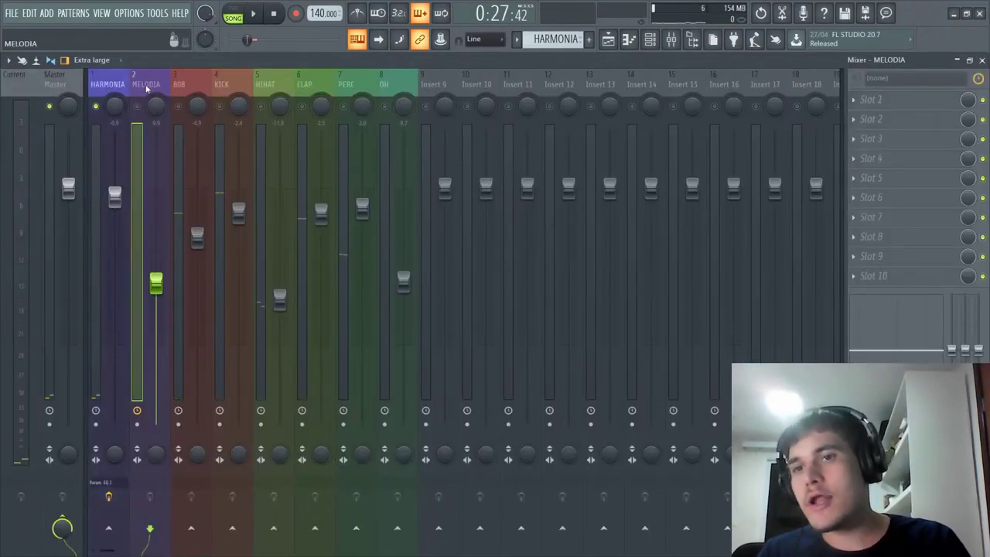
{"action": "key", "text": "space"}
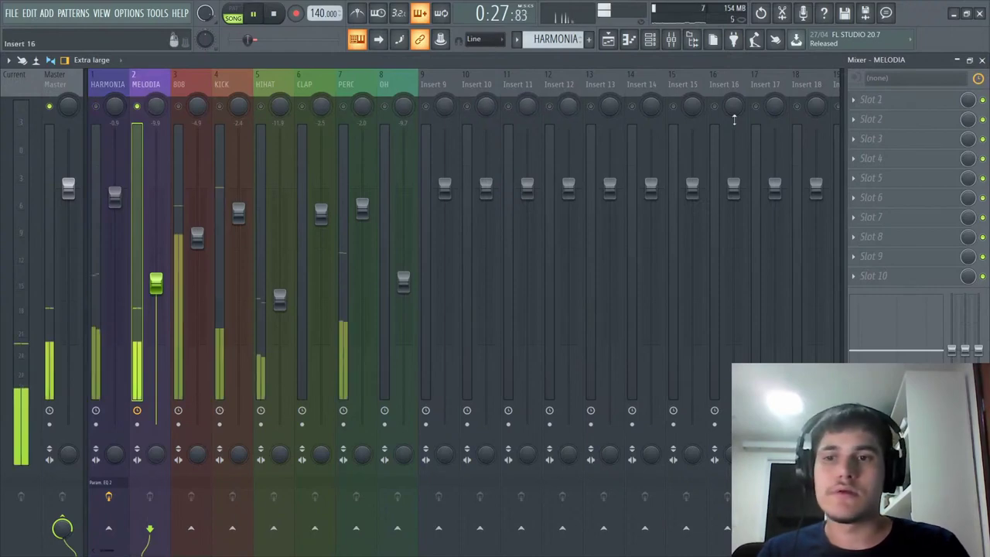
{"action": "left_click", "coordinate": [866, 99]}
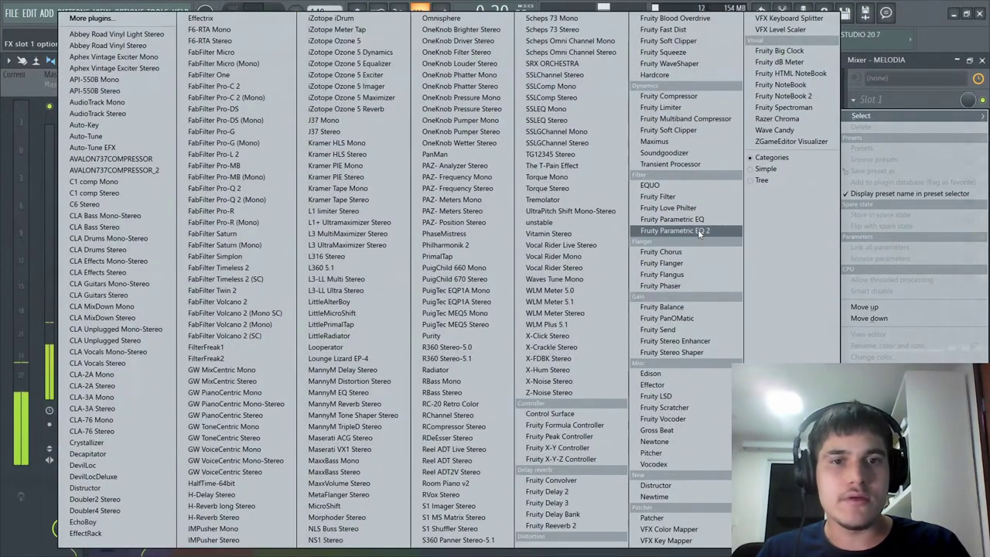
{"action": "left_click", "coordinate": [739, 233]}
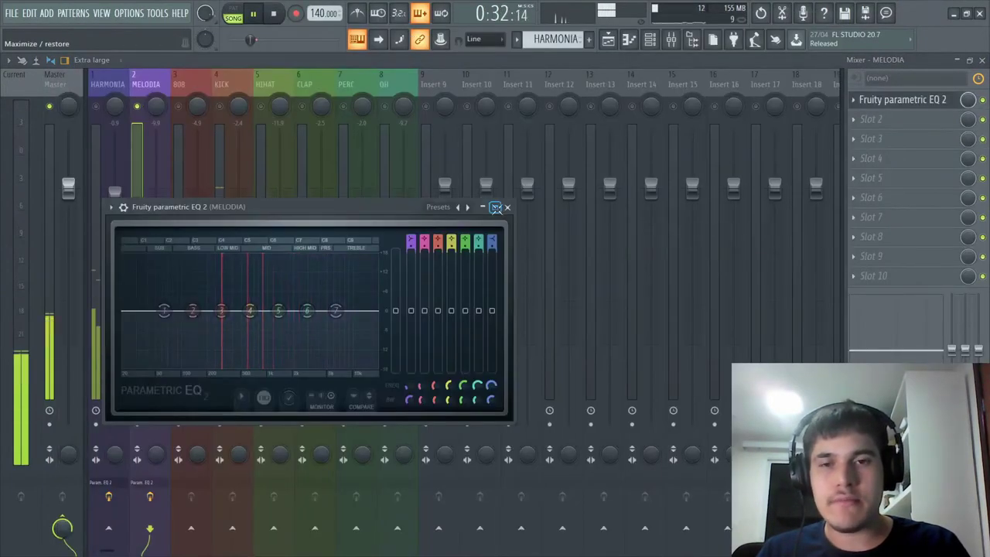
{"action": "left_click", "coordinate": [495, 208]}
{"action": "key", "text": "space"}
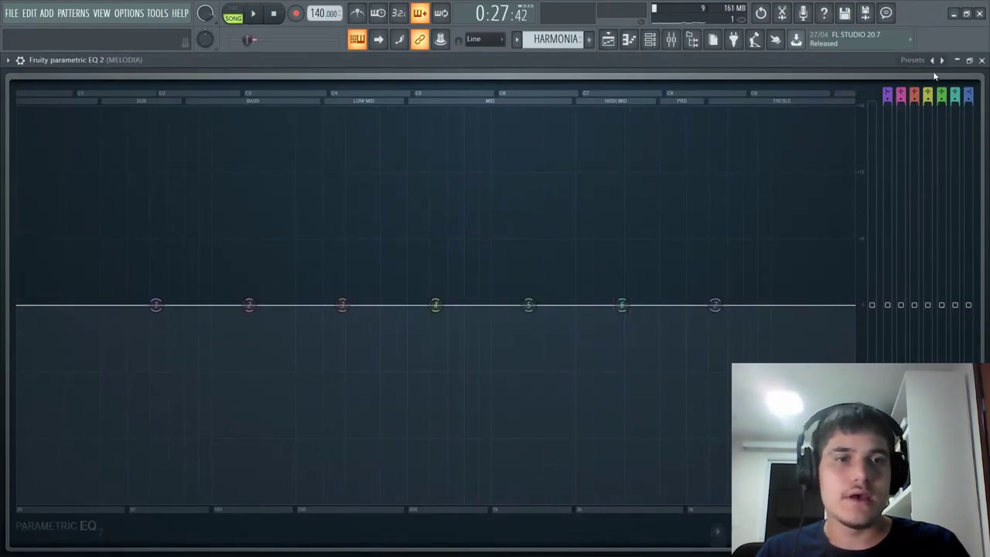
{"action": "right_click", "coordinate": [936, 61]}
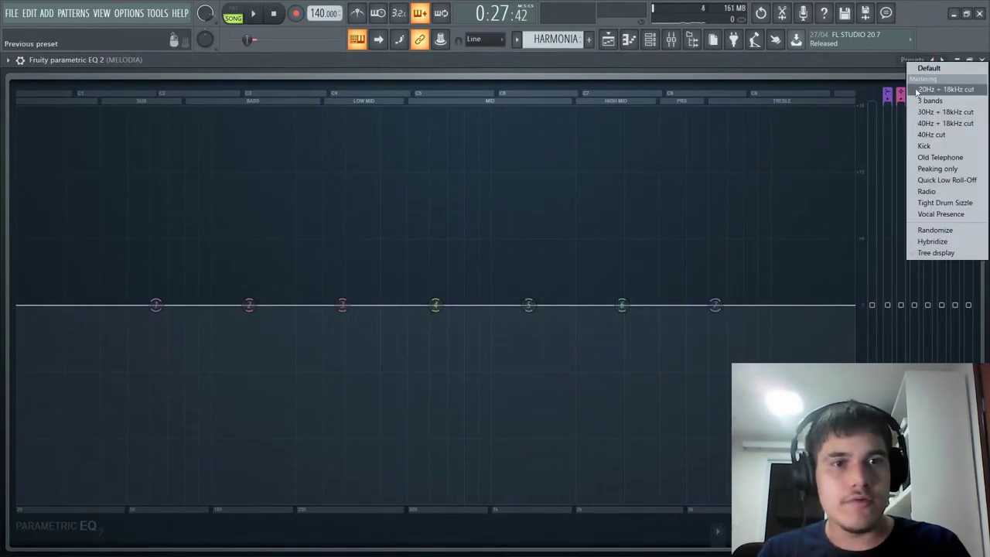
{"action": "left_click", "coordinate": [934, 91]}
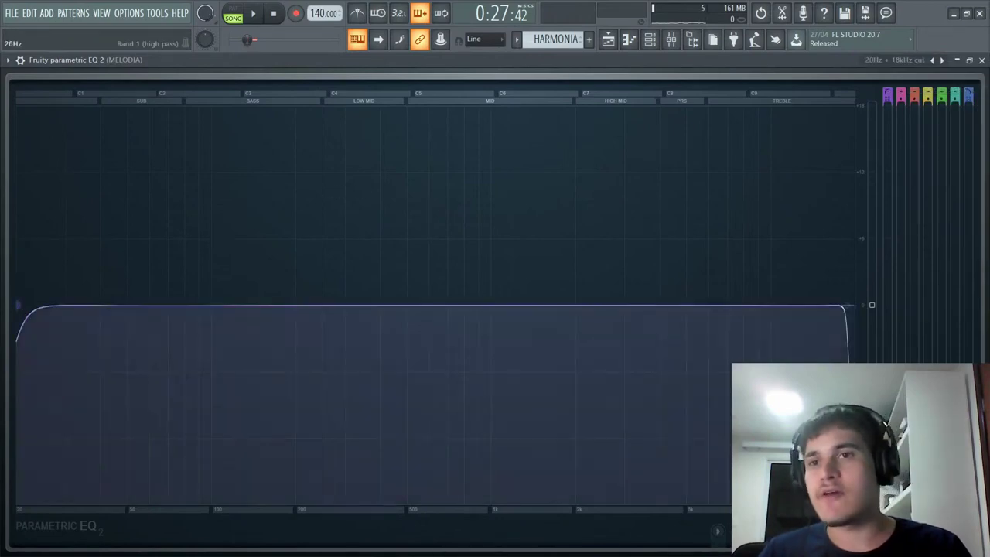
Raise MELODIA's band 1 high-pass cutoff to about 202 Hz during playback, then close the equalizer and stop the song.
{"action": "key", "text": "space"}
{"action": "left_click_drag", "start_coordinate": [15, 309], "coordinate": [53, 305]}
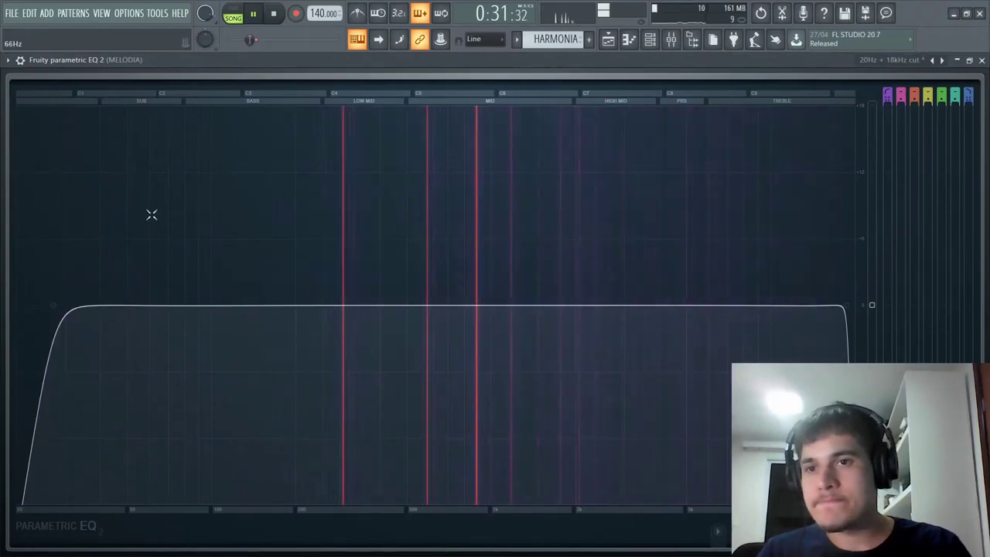
{"action": "left_click_drag", "start_coordinate": [54, 306], "coordinate": [297, 304]}
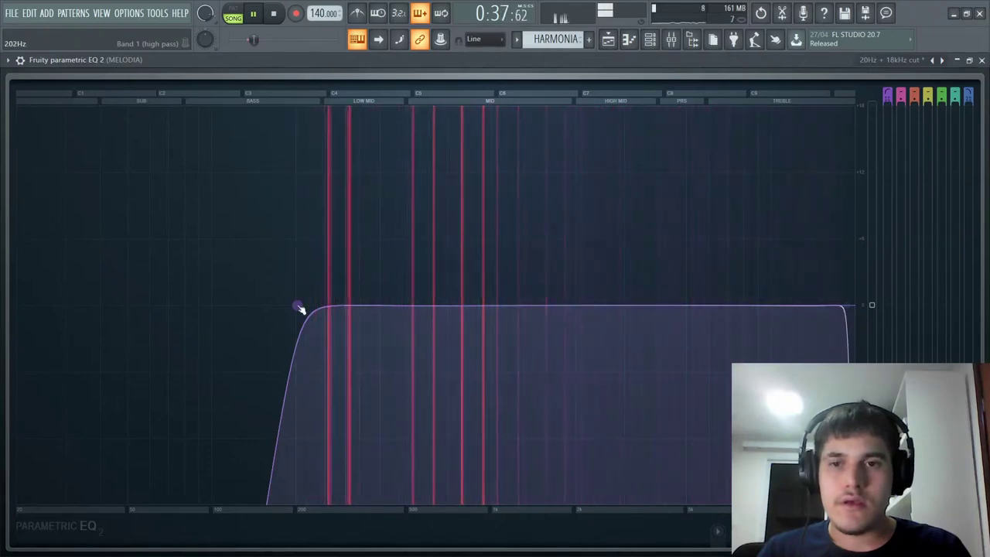
{"action": "left_click", "coordinate": [982, 60]}
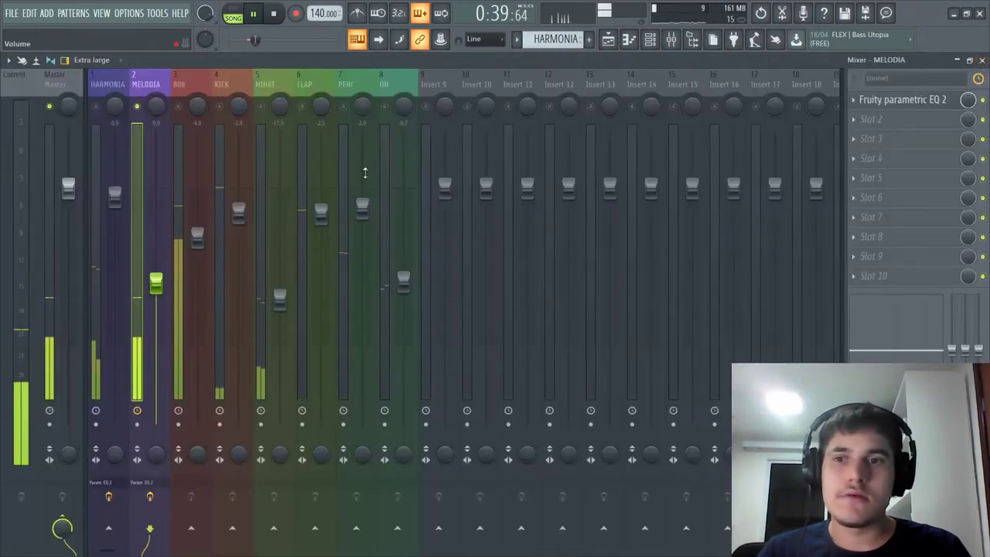
{"action": "key", "text": "space"}
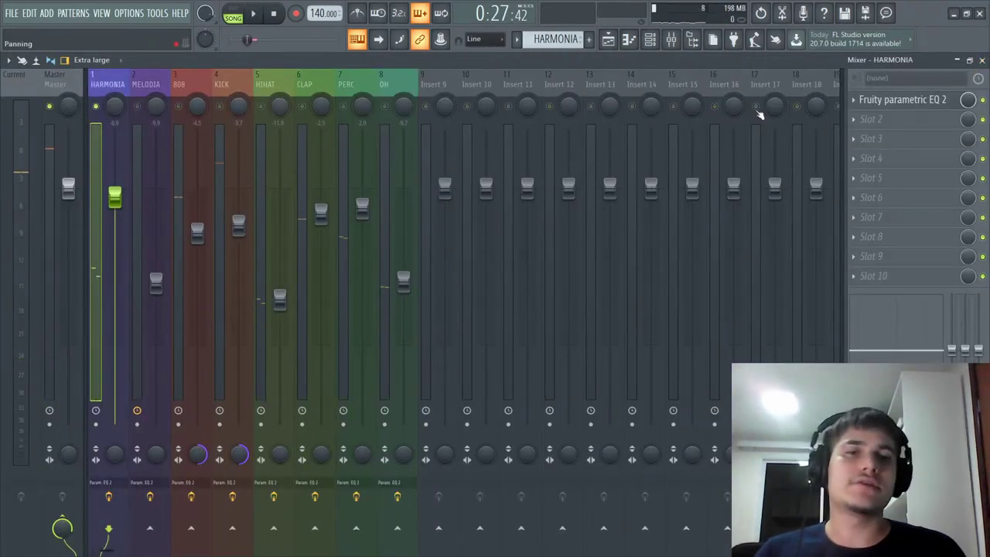
Play the song and add a second Fruity Parametric EQ 2 to HARMONIA's second effect slot.
{"action": "key", "text": "space"}
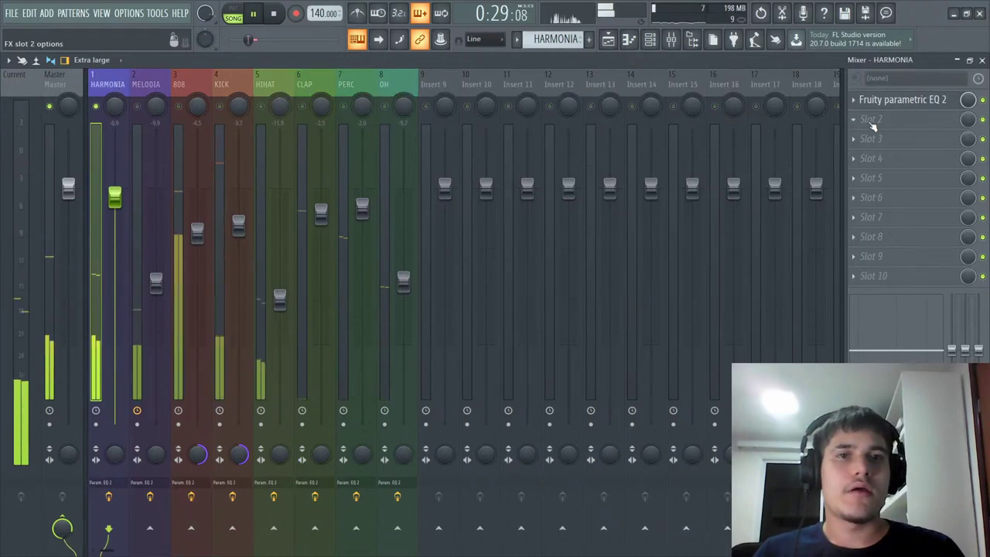
{"action": "left_click", "coordinate": [873, 126]}
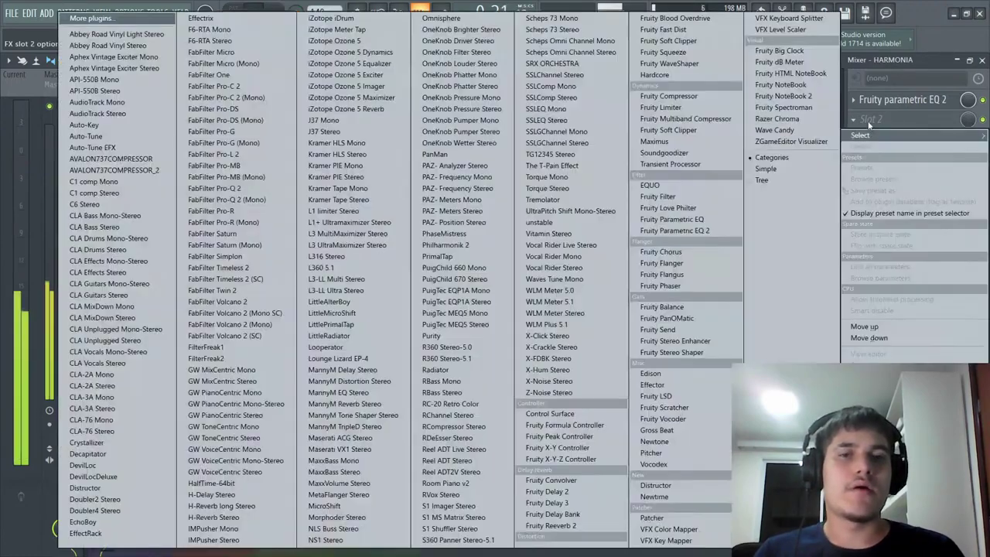
{"action": "left_click", "coordinate": [674, 231]}
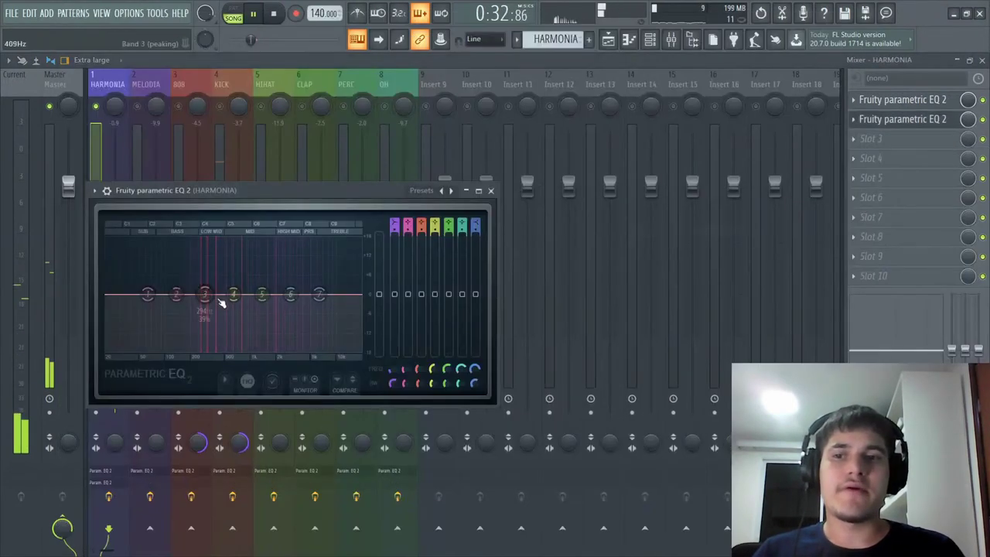
Boost band 3 strongly in HARMONIA's second equalizer and move it to about 294 Hz, auditioning the low-mids.
{"action": "left_click_drag", "start_coordinate": [204, 294], "coordinate": [209, 255]}
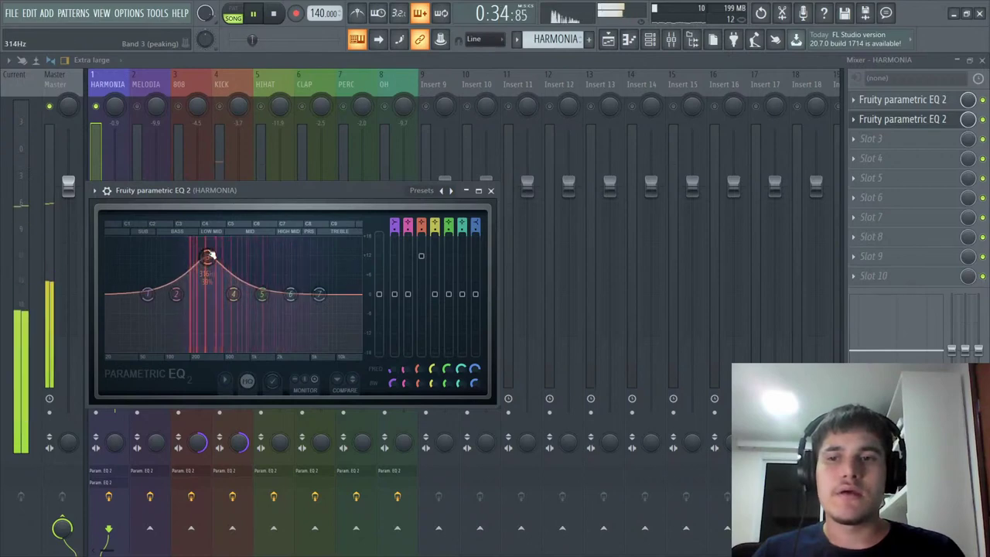
{"action": "key", "text": "space"}
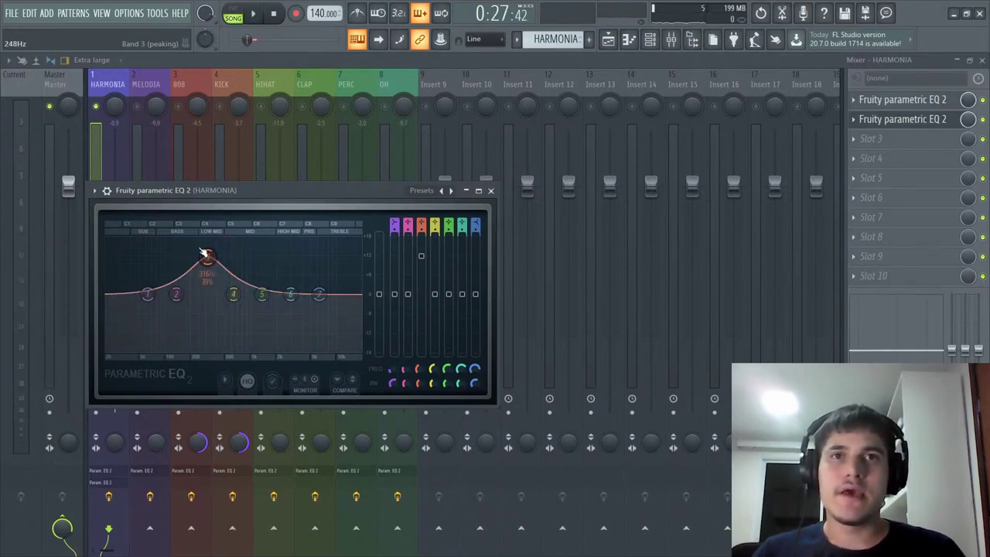
{"action": "left_click_drag", "start_coordinate": [204, 253], "coordinate": [204, 247]}
{"action": "key", "text": "space"}
{"action": "key", "text": "space"}
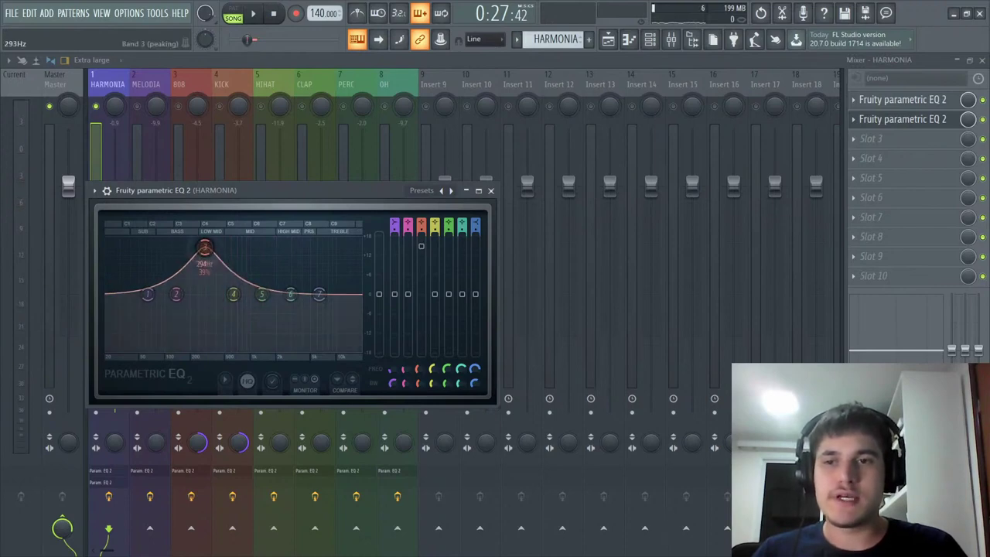
Lower the band 3 gain to a slight cut and play the song to compare HARMONIA with and without its effects.
{"action": "left_click_drag", "start_coordinate": [425, 246], "coordinate": [421, 307]}
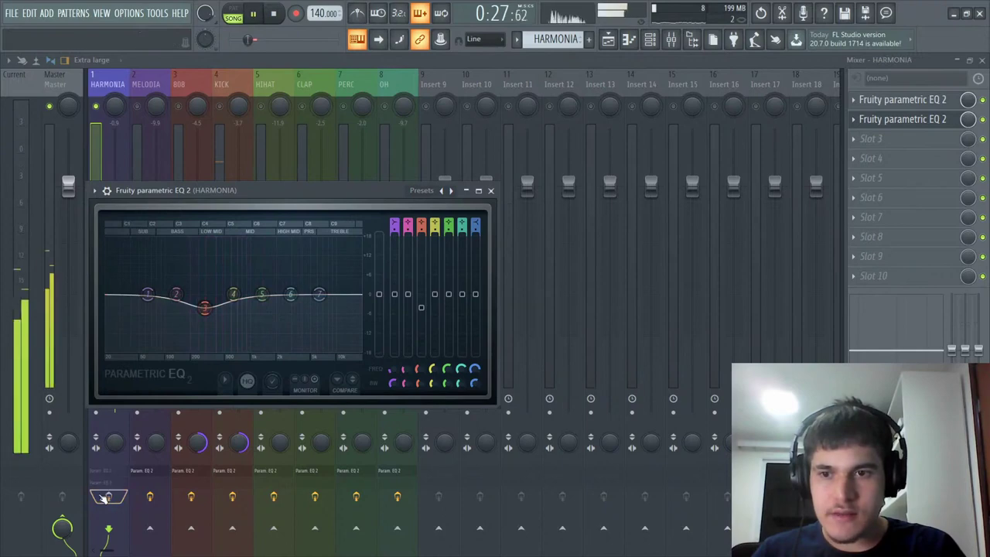
{"action": "key", "text": "space"}
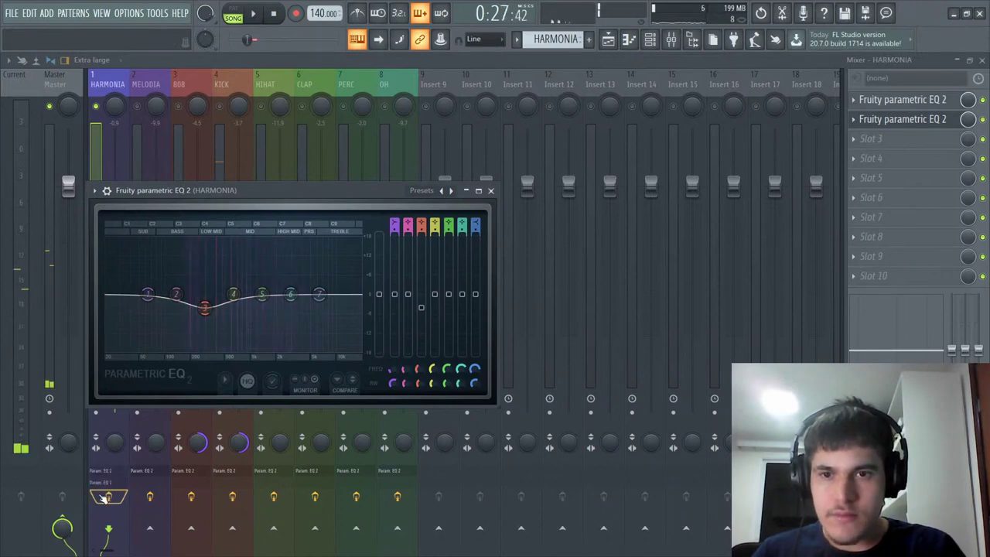
{"action": "key", "text": "space"}
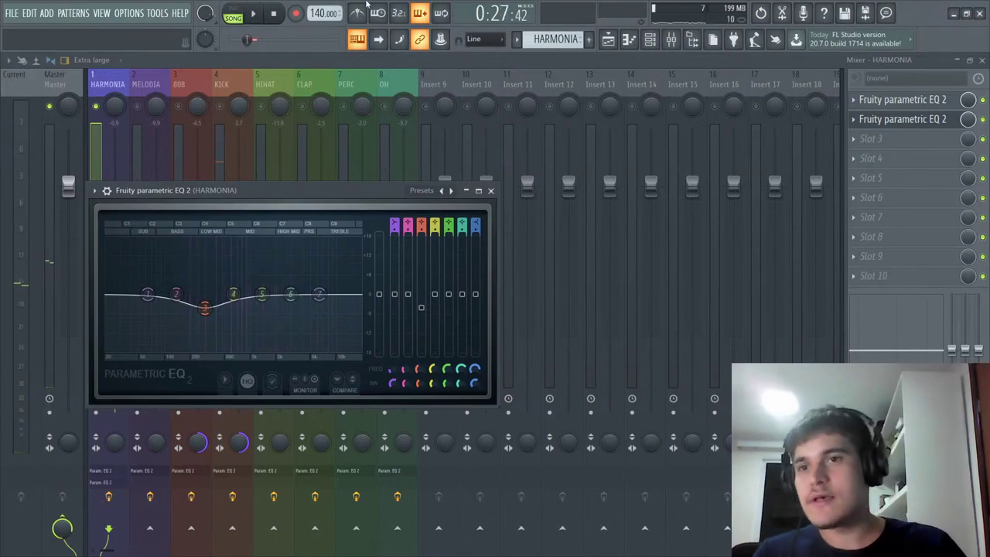
{"action": "left_click", "coordinate": [157, 90]}
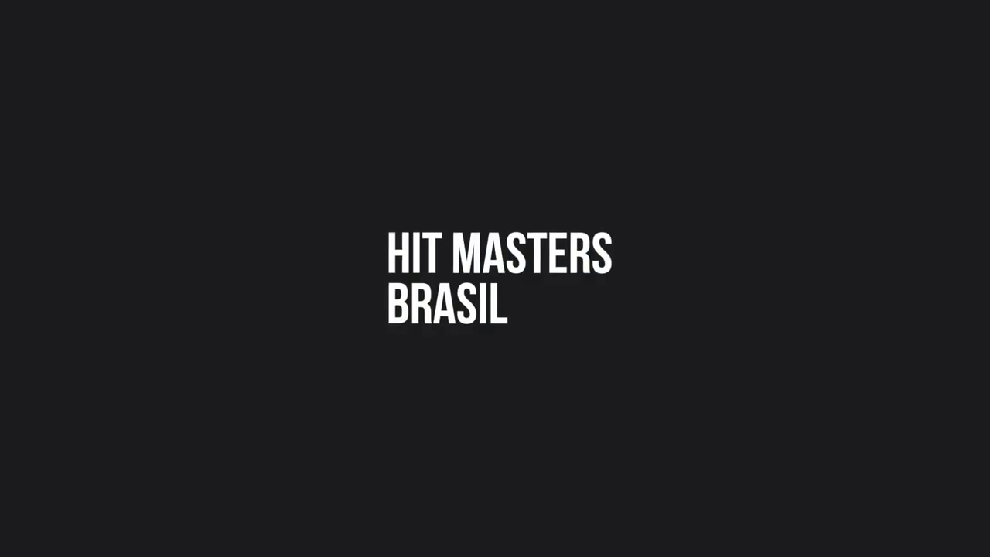